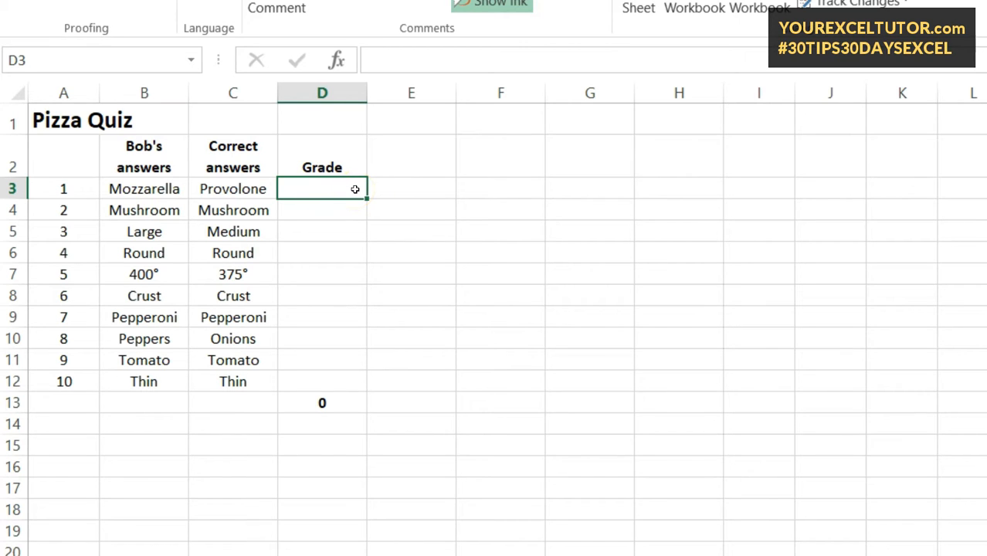
type("=if")
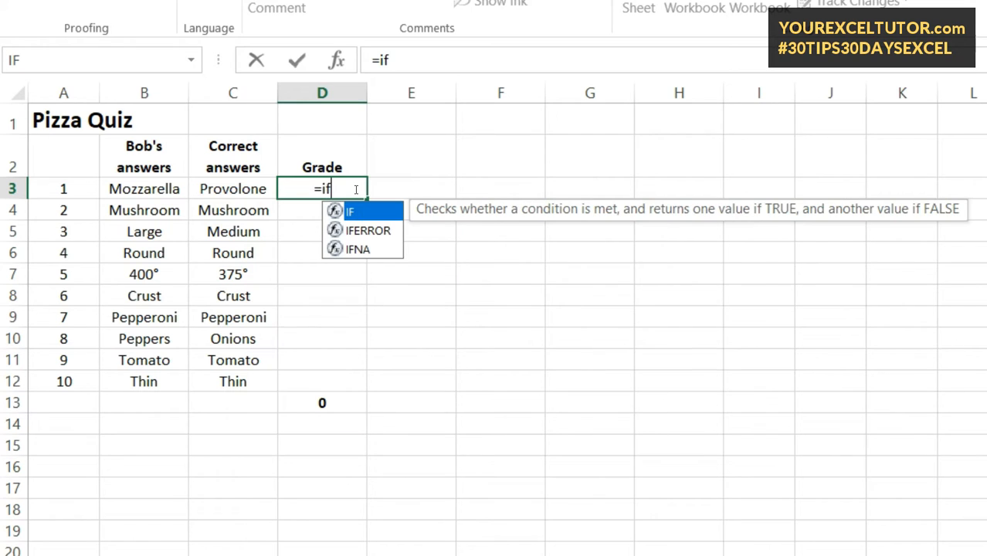
type("(")
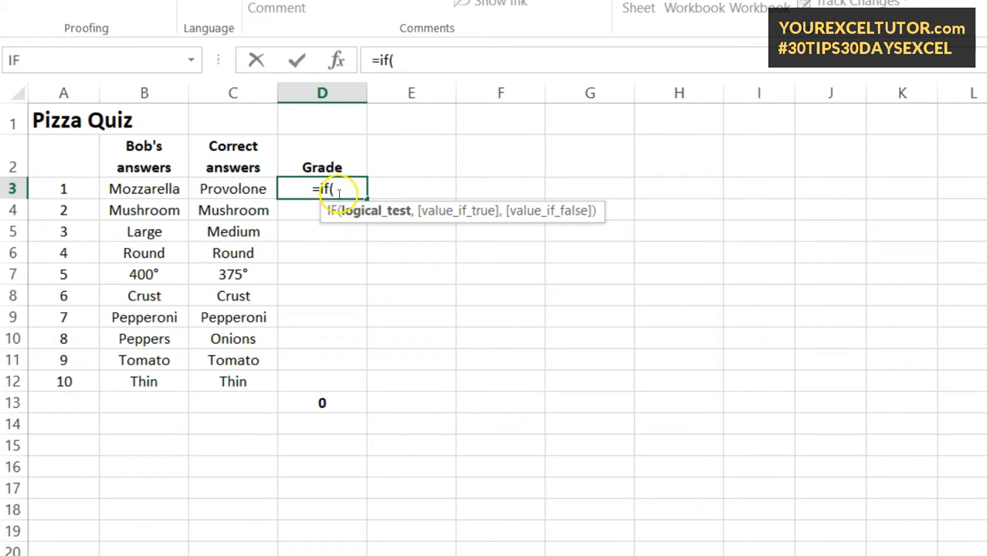
key("BackSpace")
key("BackSpace")
key("BackSpace")
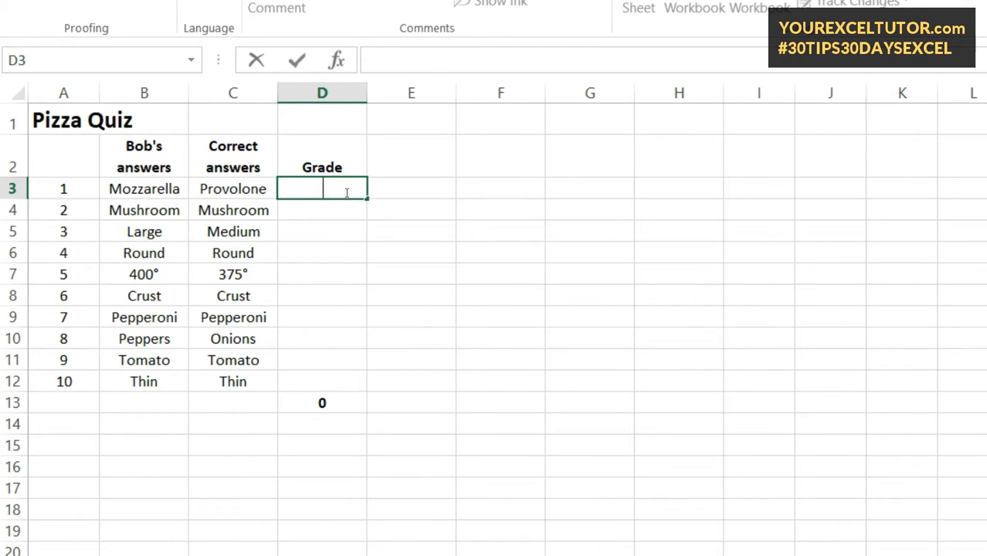
key("Escape")
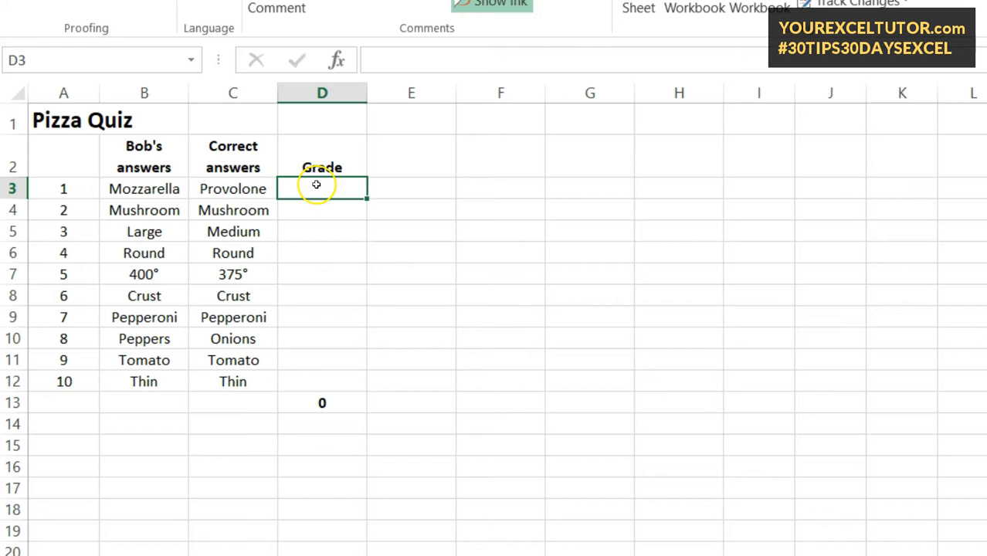
- Insert the IF function into cell D3 with the Insert Function dialog, keeping the Most Recently Used category
left_click(338, 61)
left_click_drag(688, 114, 617, 137)
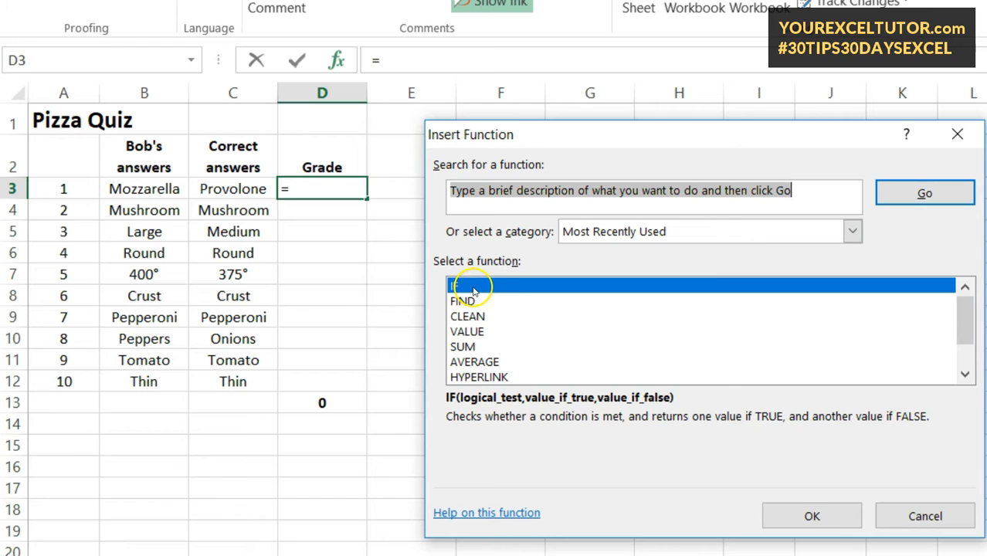
left_click(679, 231)
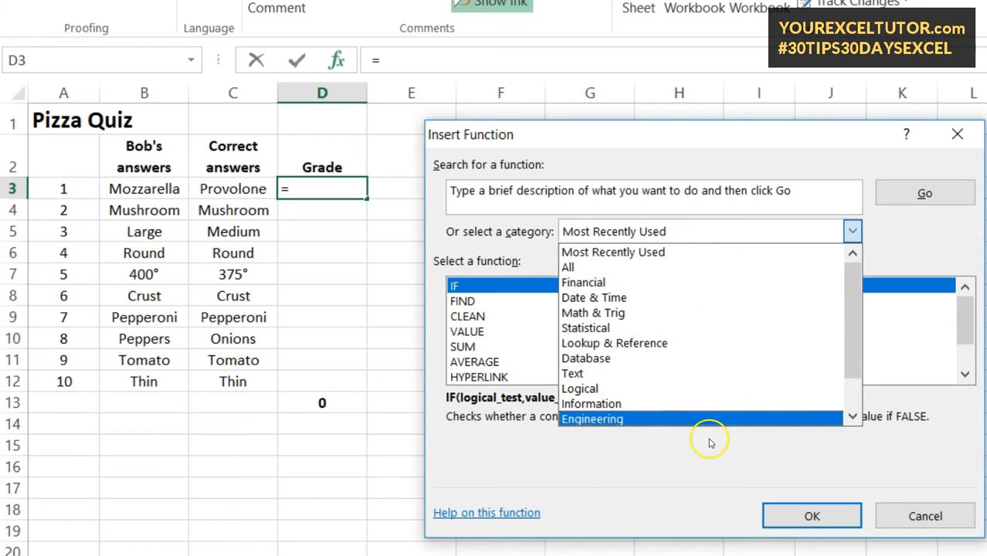
left_click_drag(848, 270, 813, 389)
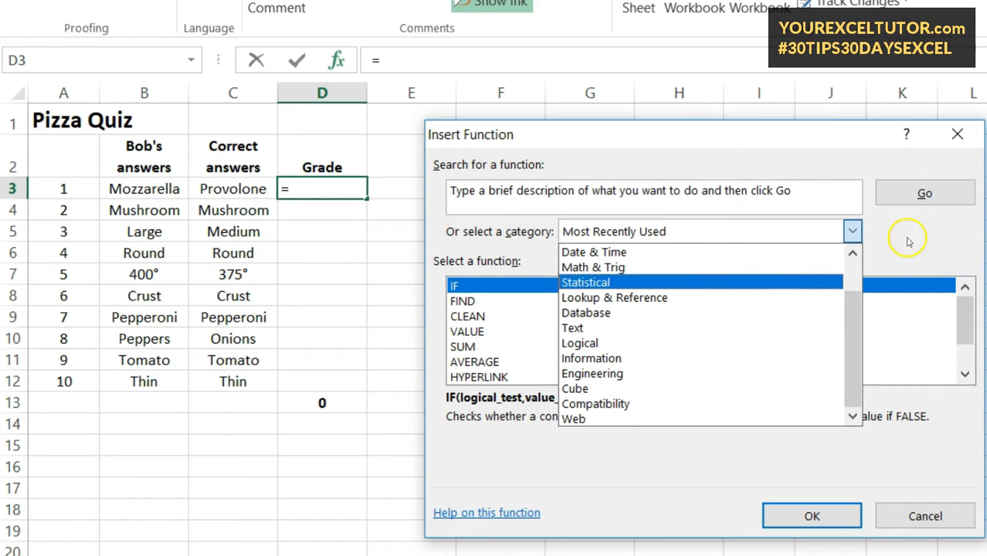
left_click(908, 242)
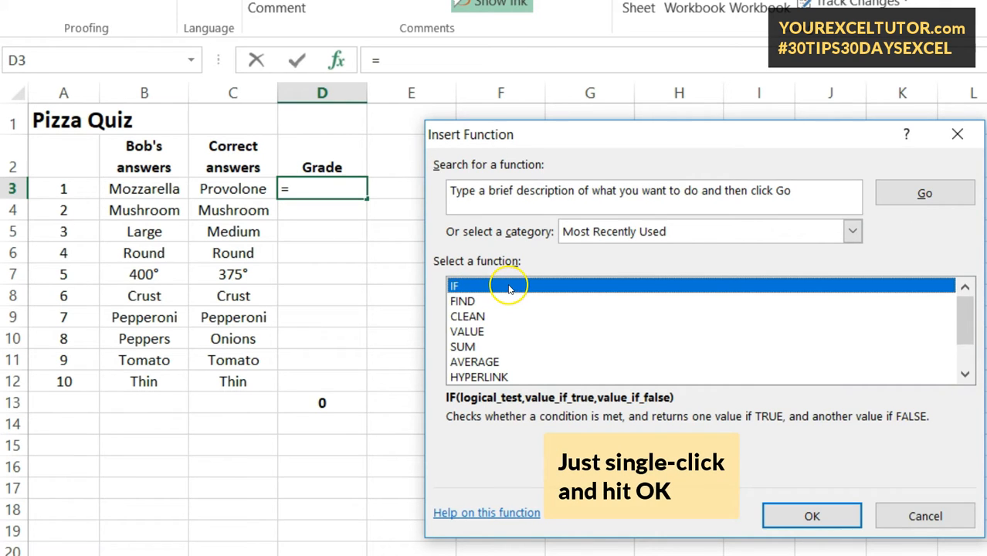
left_click(788, 514)
left_click_drag(647, 187, 625, 288)
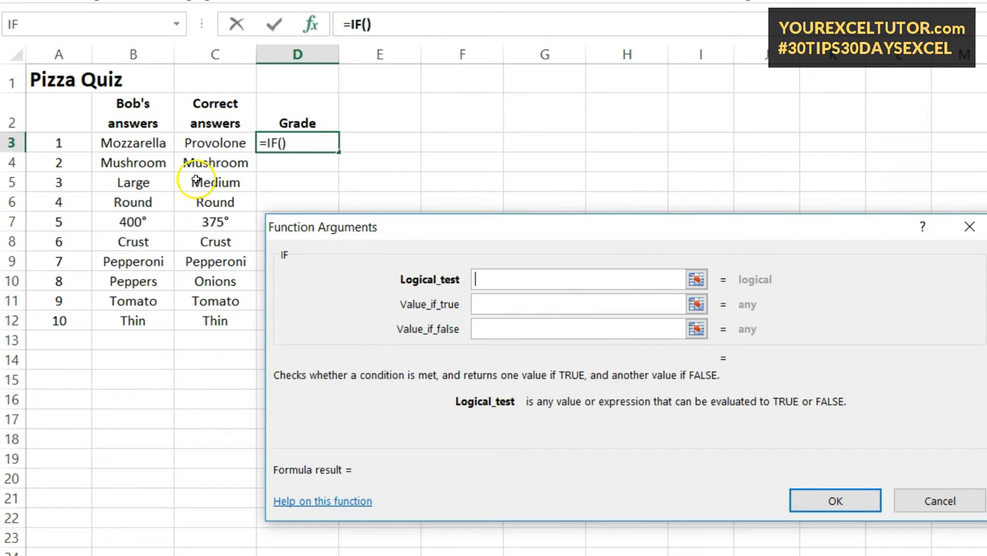
- Set the IF arguments for D3 to logical test B3=C3, value if true 1 and value if false 0, and confirm
left_click(133, 143)
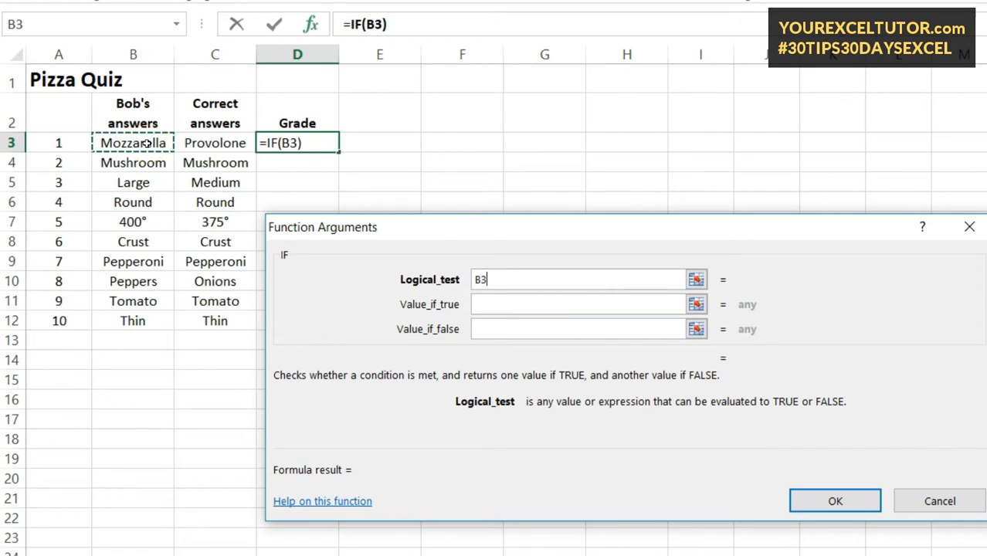
type("=")
left_click(209, 144)
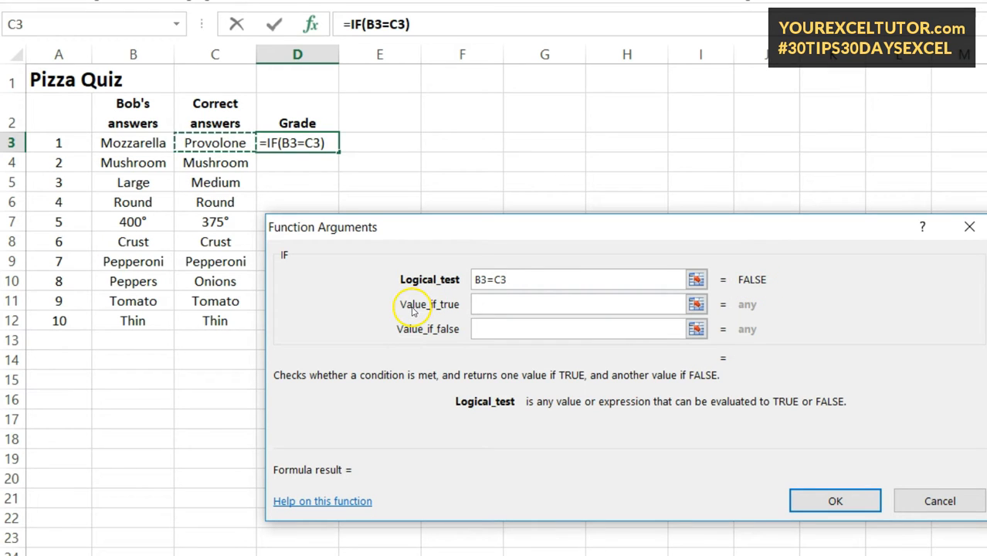
left_click(486, 303)
type("1")
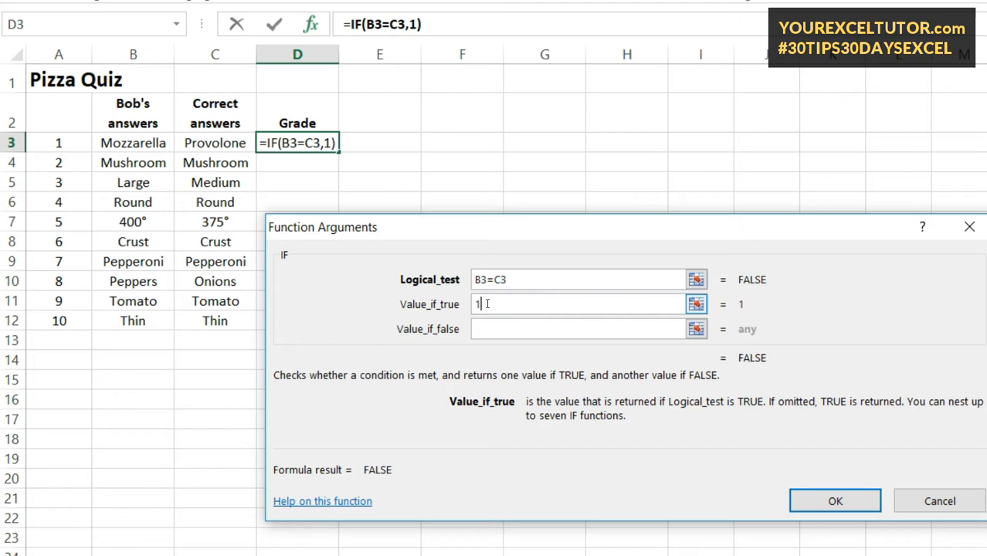
left_click(496, 330)
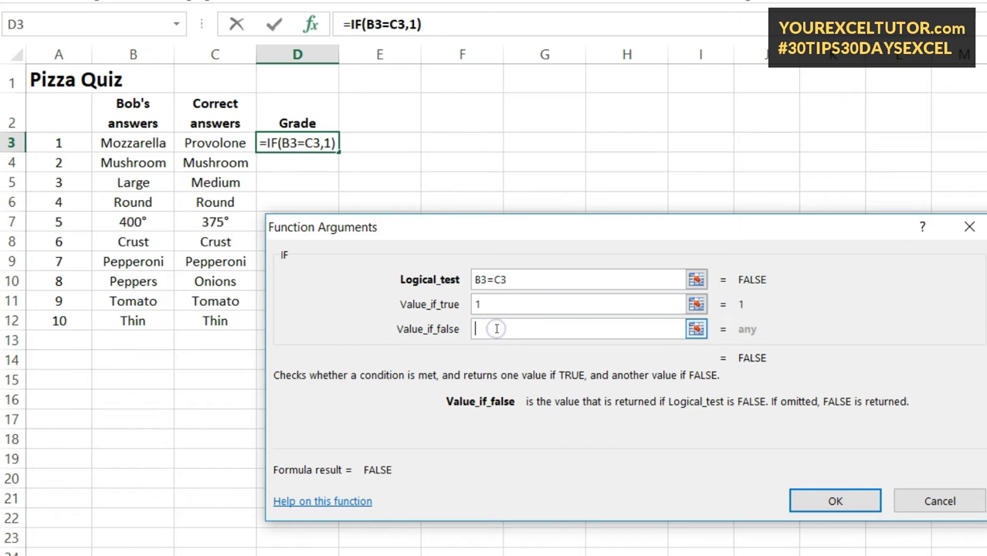
type("0")
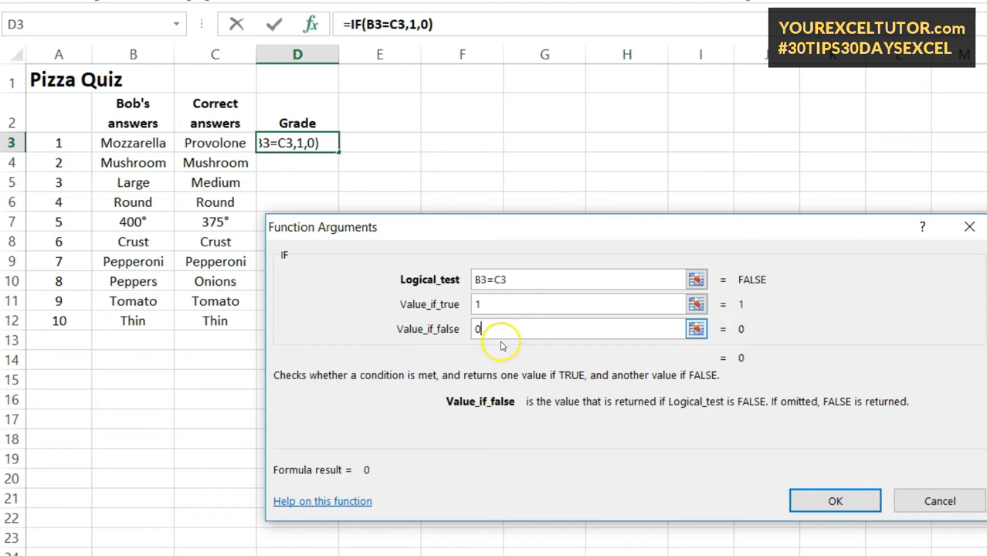
left_click(832, 506)
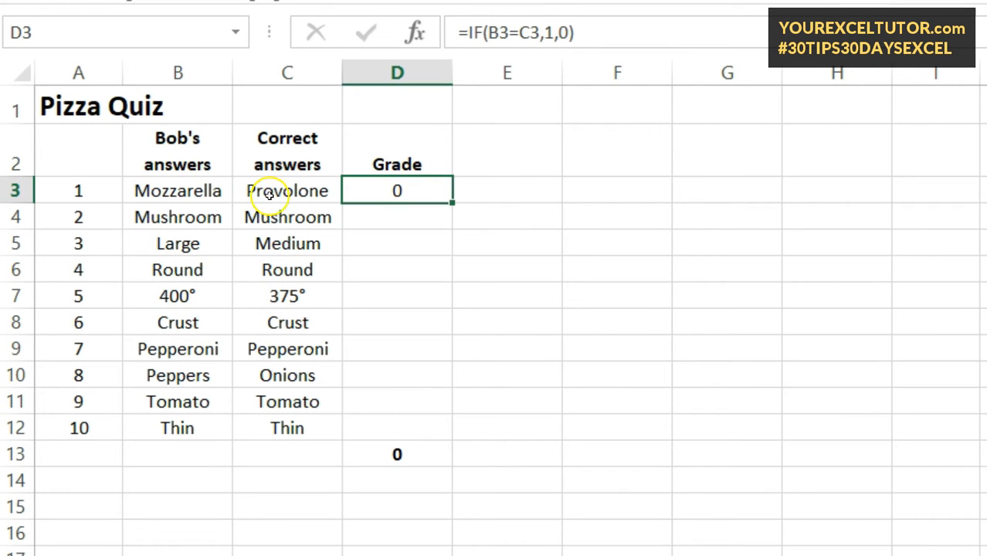
- Examine the logical test, value-if-true and value-if-false arguments of the IF formula in D3, leaving the formula as it is
left_click(610, 29)
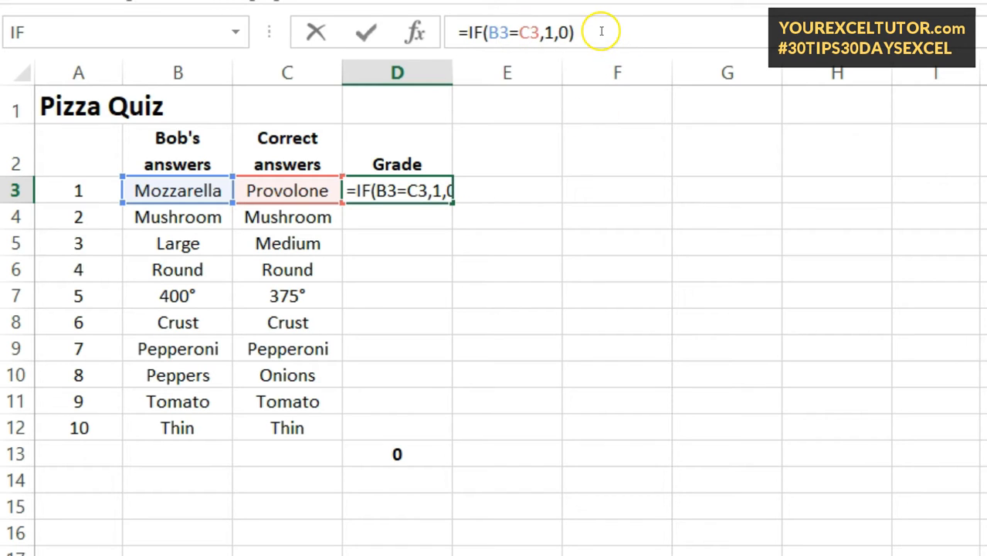
left_click(498, 32)
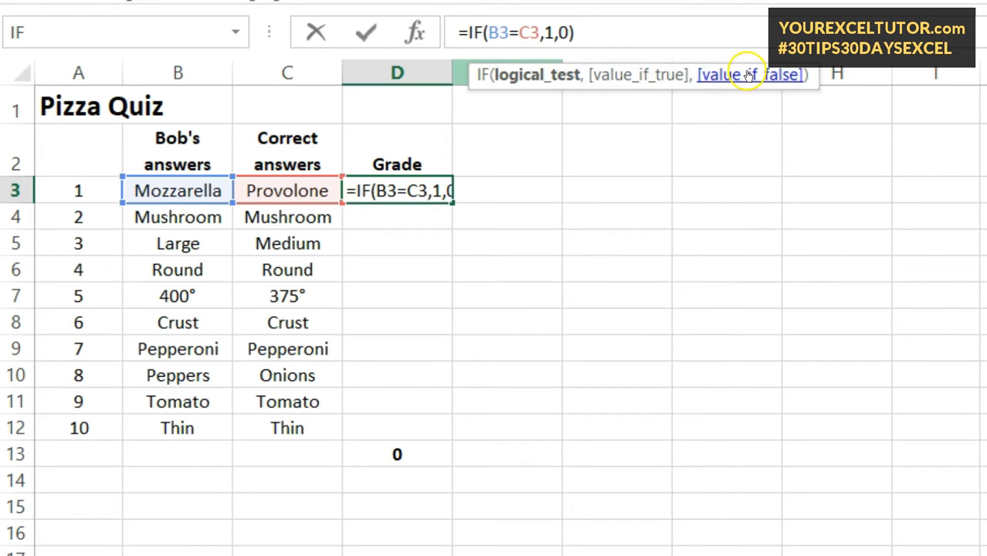
left_click(599, 77)
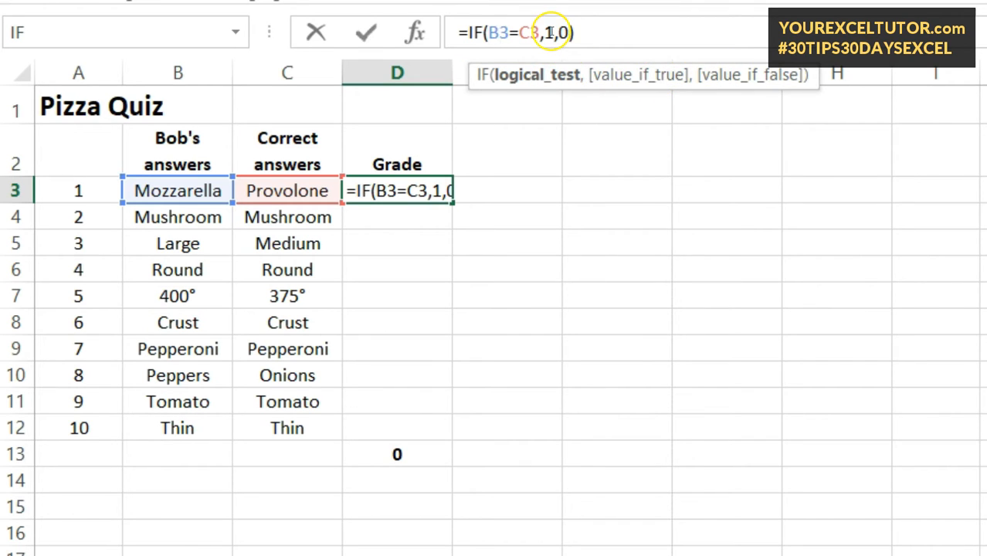
left_click(643, 83)
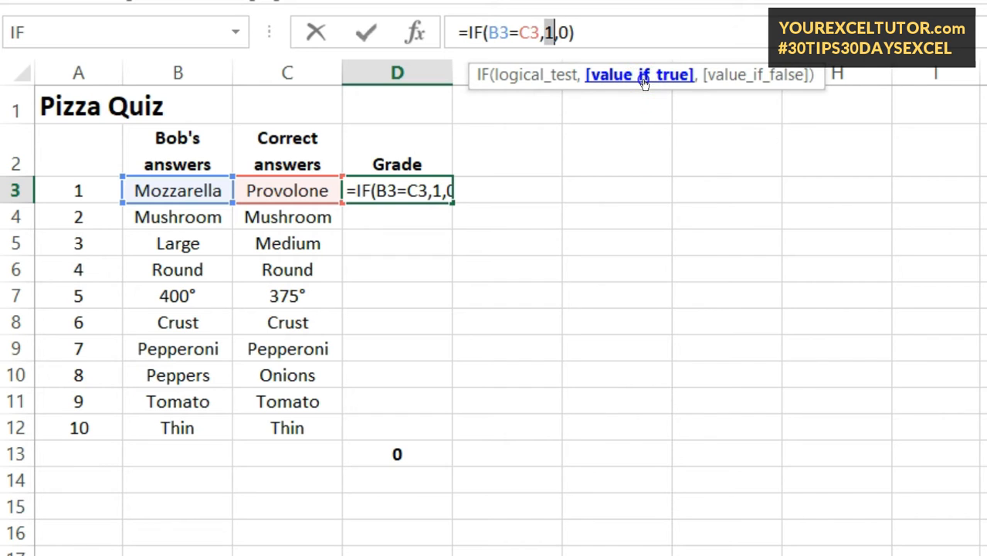
left_click(752, 80)
left_click(678, 78)
left_click(515, 82)
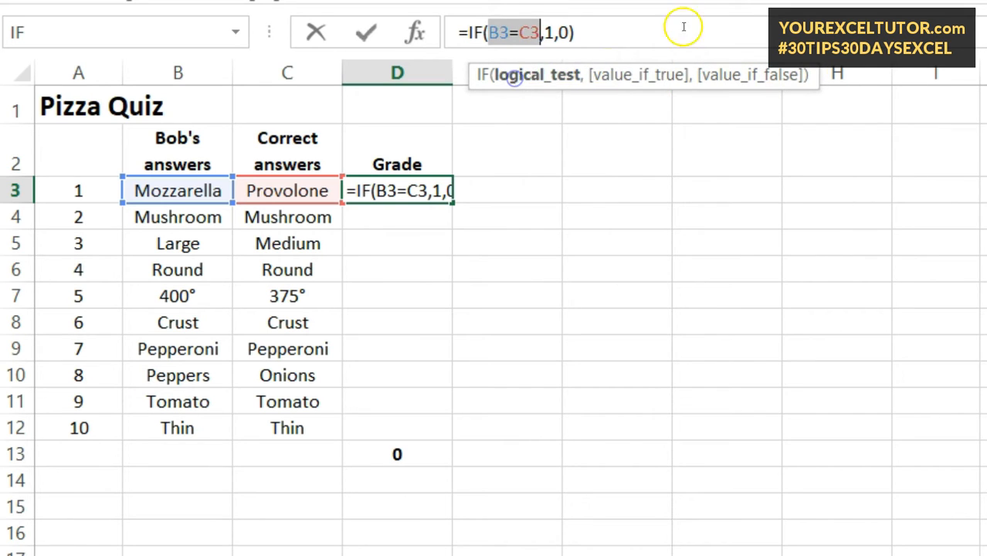
left_click(647, 30)
key("Return")
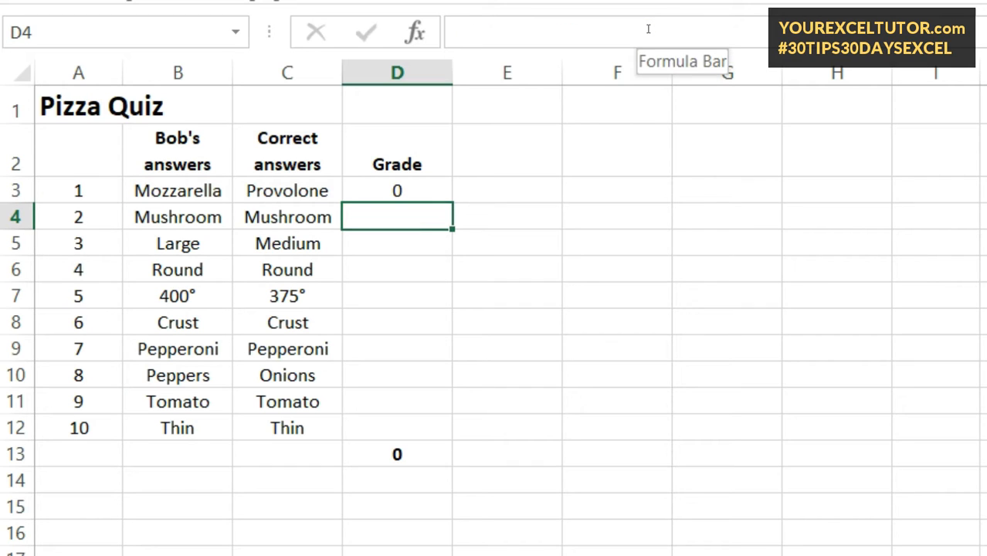
- Copy the IF formula from D3 down through D12 to grade all ten answers
left_click(417, 195)
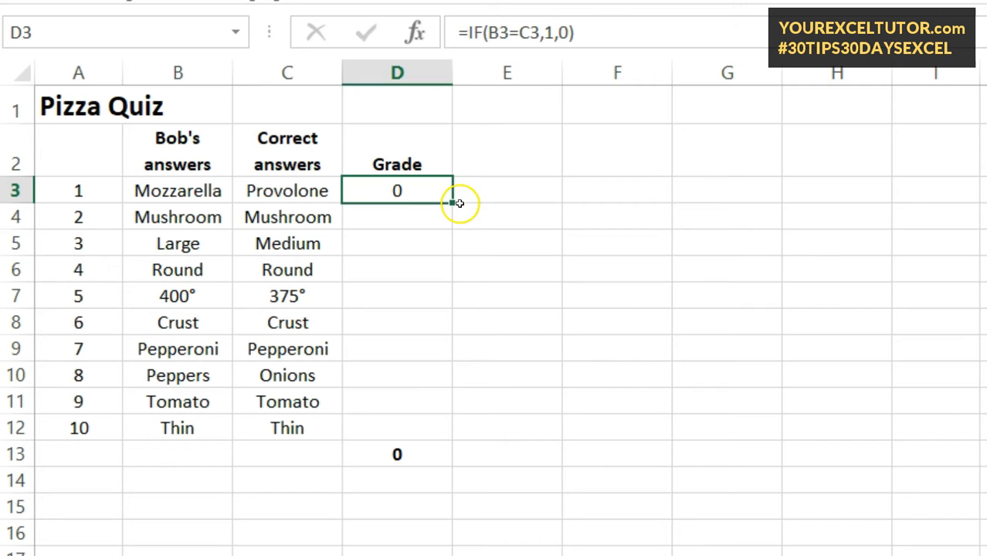
left_click_drag(451, 202, 450, 443)
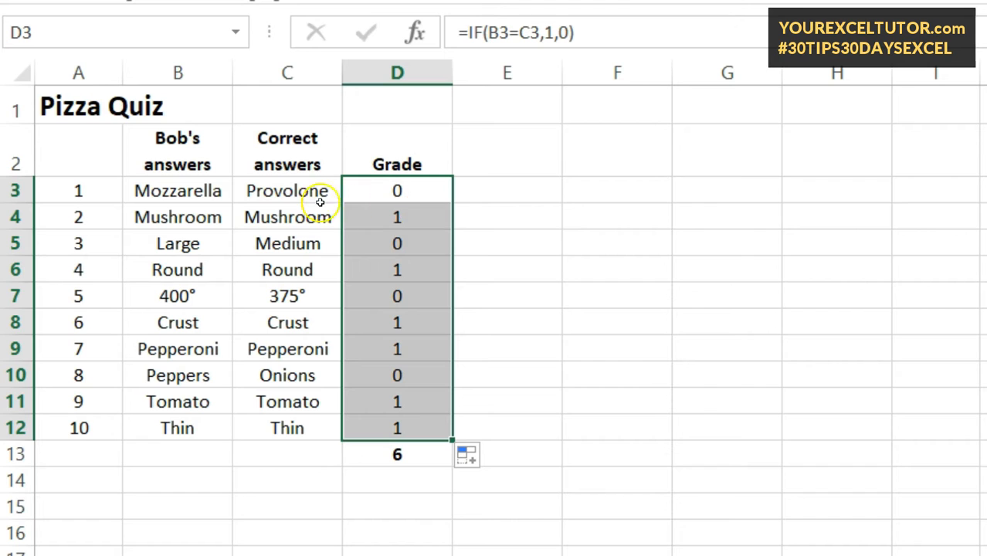
- Check the copied IF formulas in D4, D5, D7 and D8 and the total formula in D13
left_click(393, 218)
left_click(405, 245)
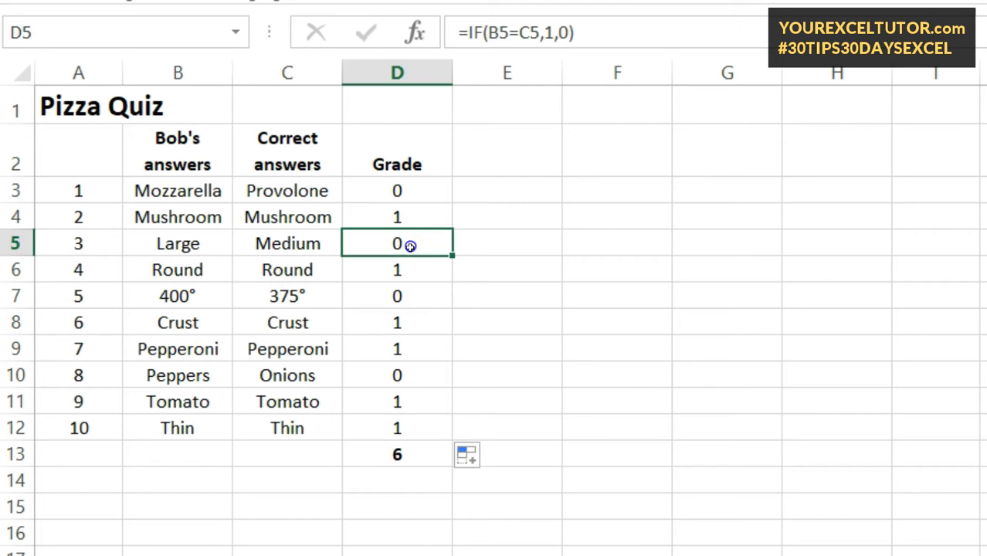
left_click(409, 295)
left_click(406, 318)
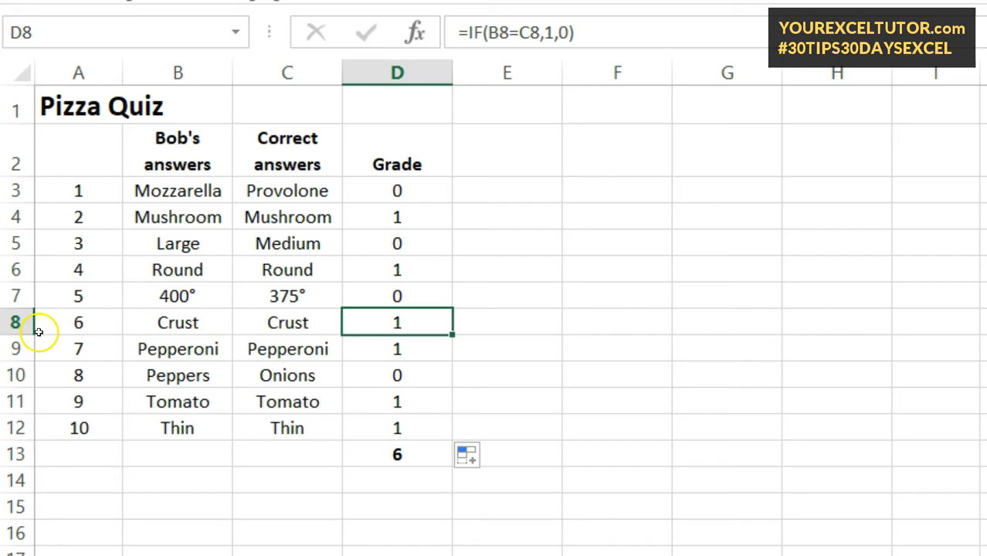
left_click(617, 30)
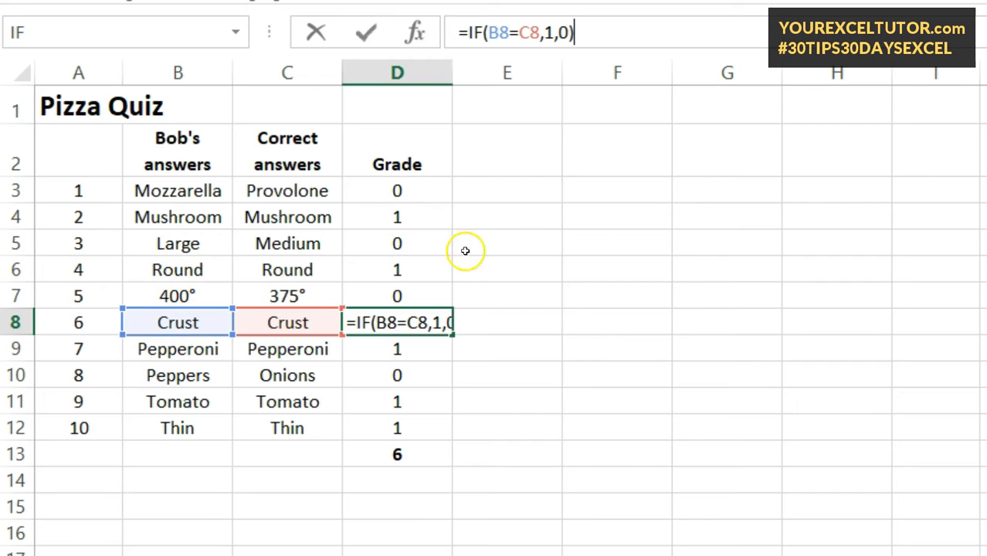
key("Return")
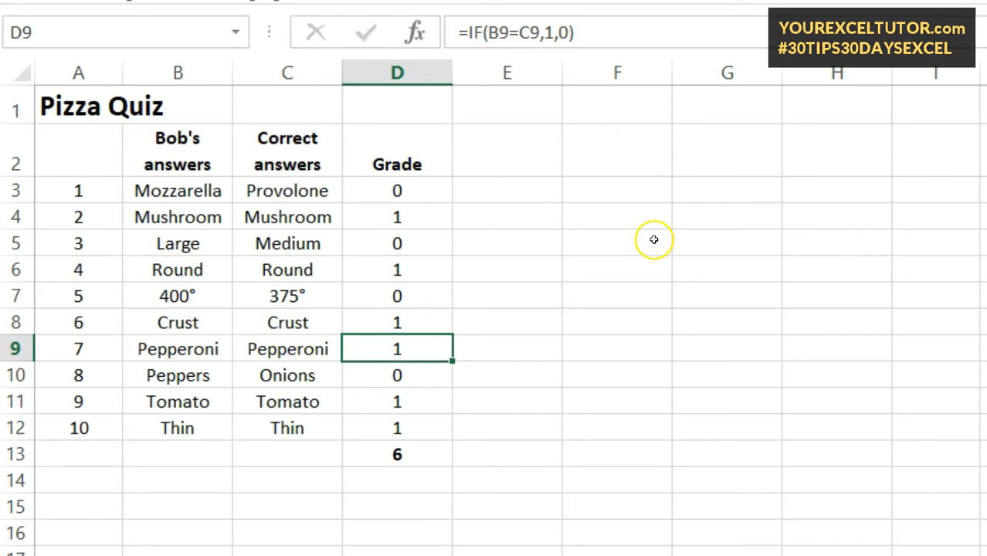
left_click(409, 459)
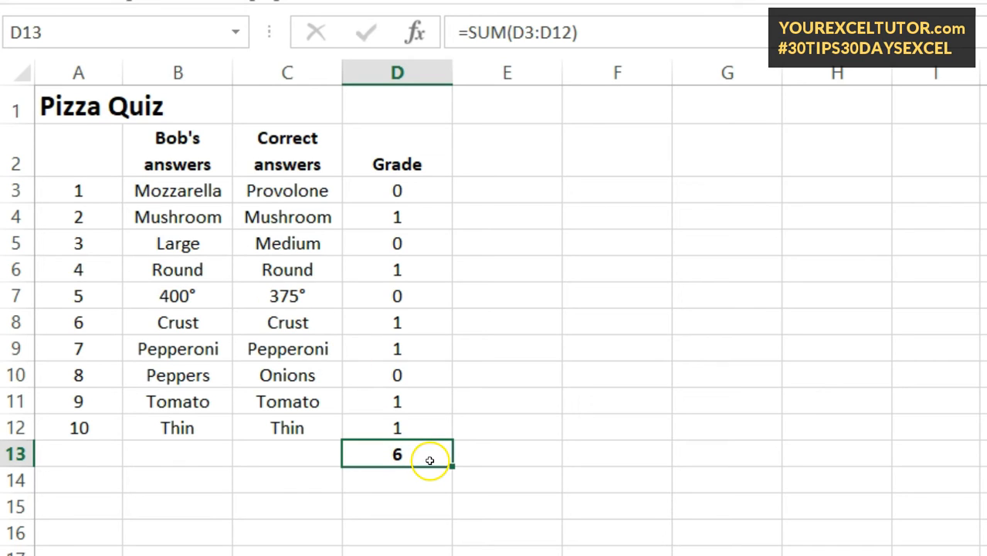
- Enter /10 in cell E13 beside the grade total
left_click(498, 451)
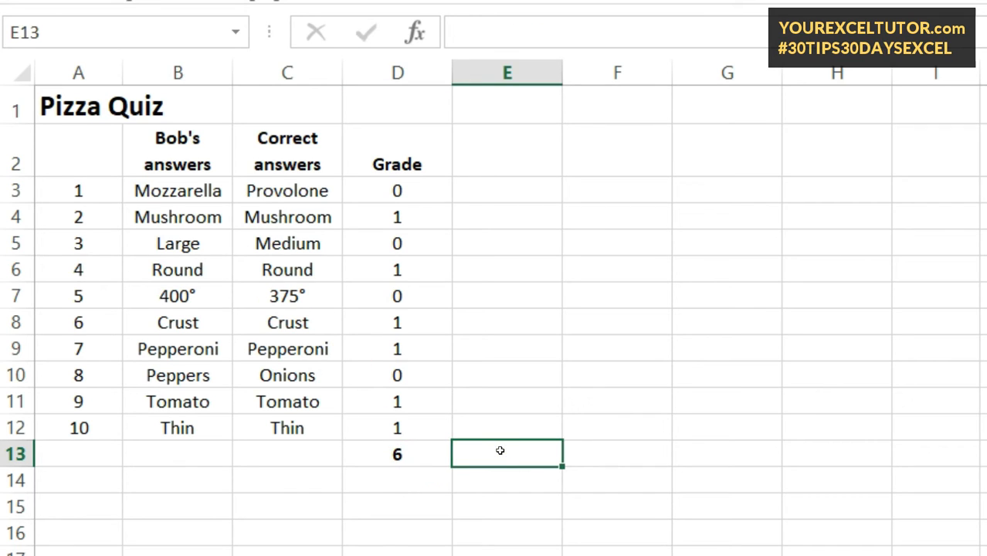
type("0")
key("BackSpace")
type("/10")
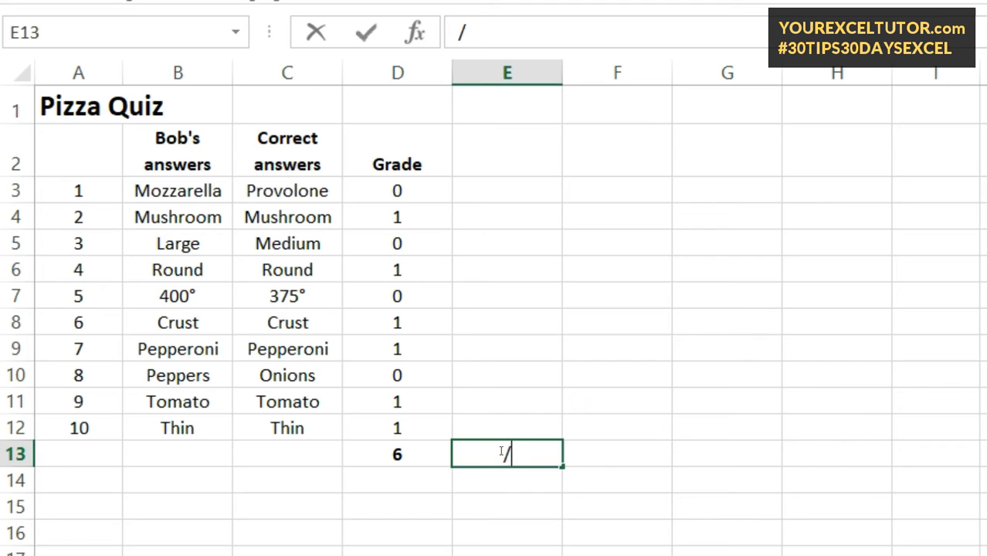
key("Return")
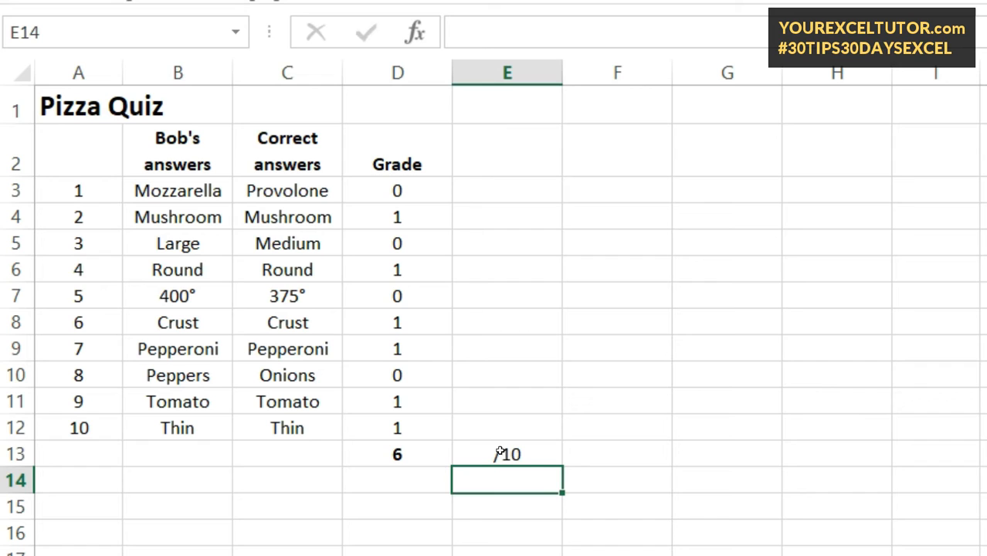
- Left-align the /10 text in cell E13
left_click(500, 454)
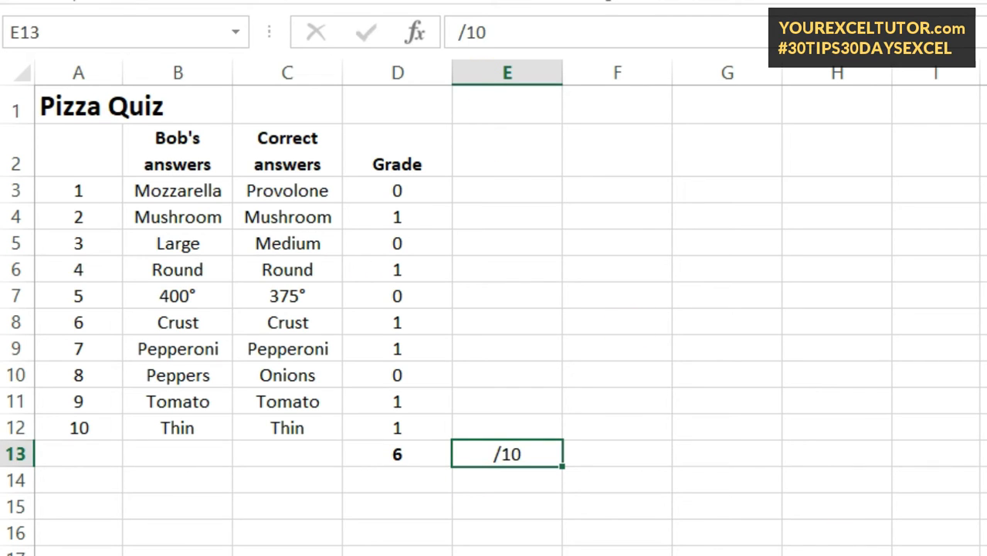
key("alt+h")
key("a")
key("l")
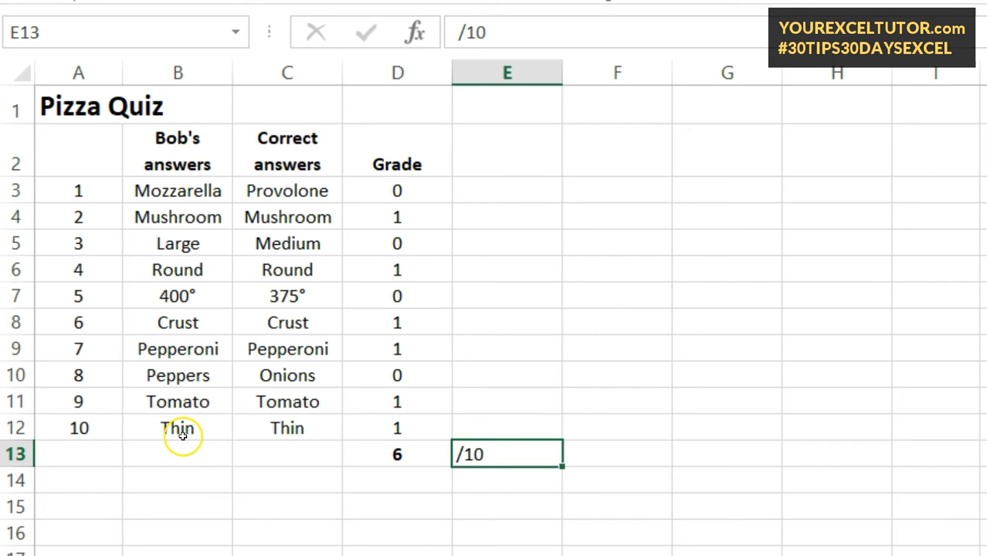
left_click(525, 508)
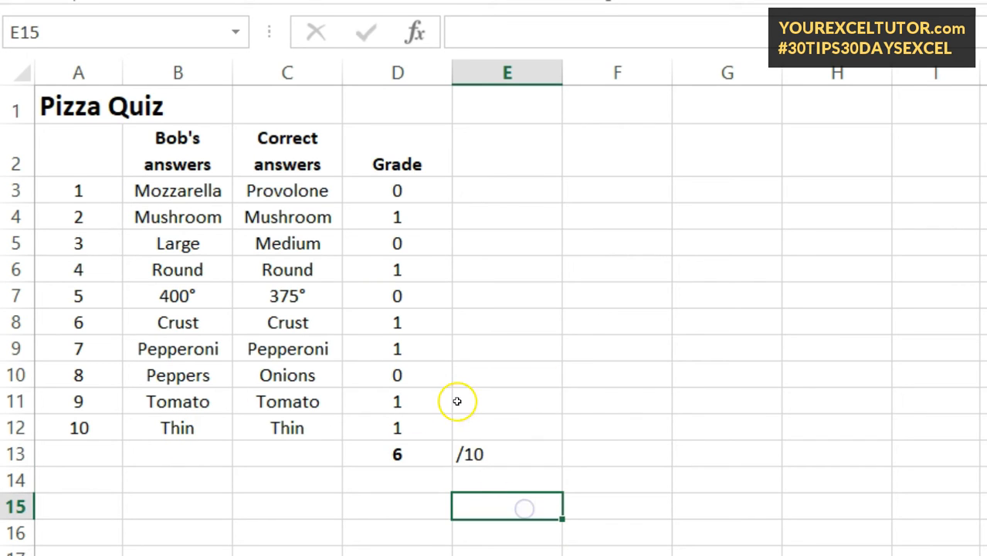
- Review the value-if-true argument of the IF formula in D3 and keep the formula as it is
left_click(397, 190)
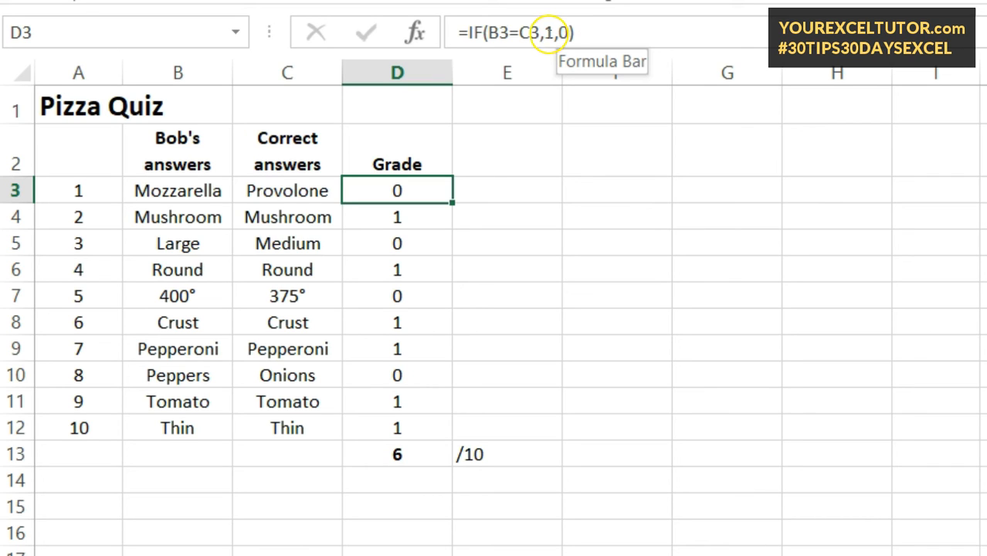
left_click(545, 32)
double_click(548, 32)
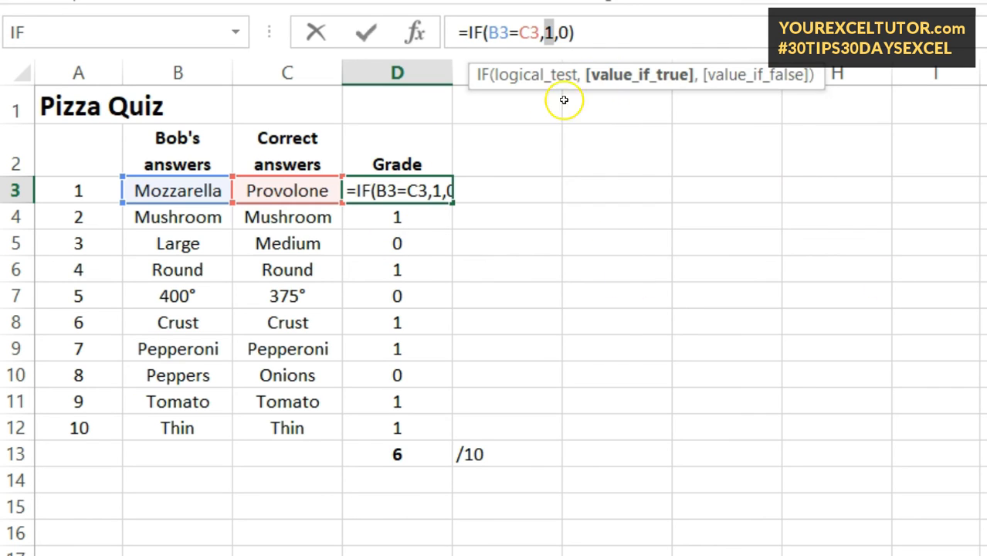
left_click(593, 34)
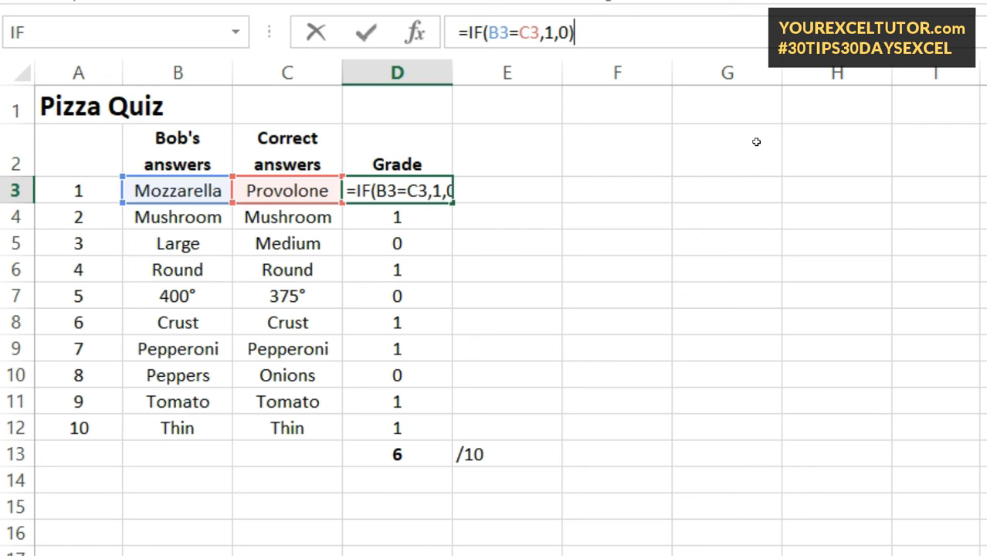
key("ctrl+Return")
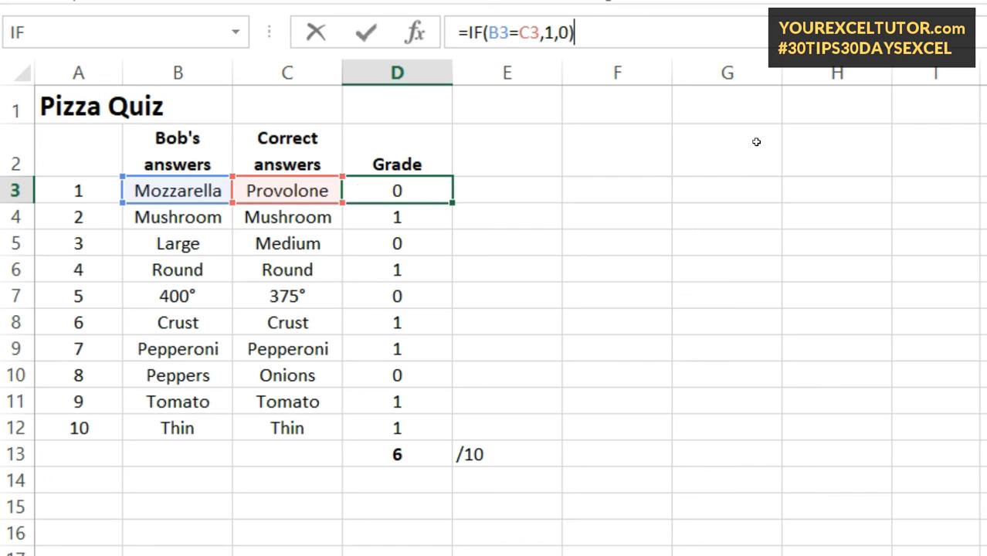